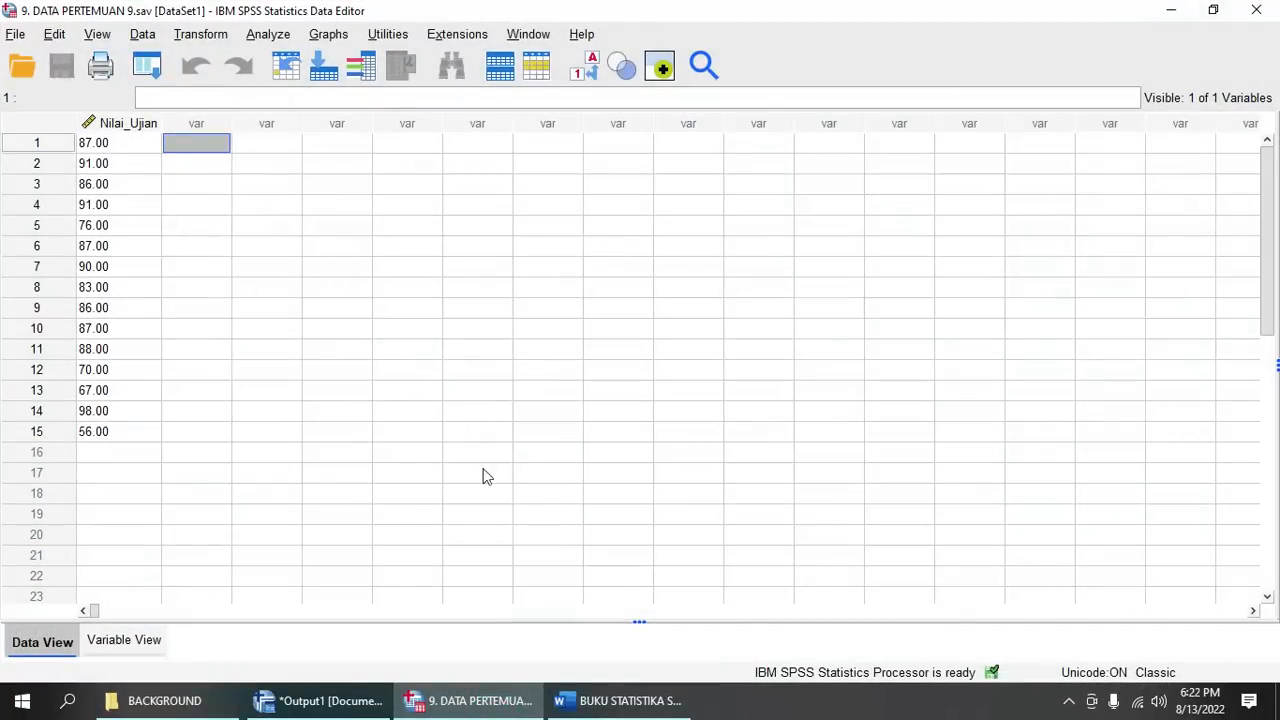
# Step: Set the alignment of the Nilai_Ujian variable to Center and return to the data values
pyautogui.click(354, 393)
pyautogui.moveTo(131, 145); pyautogui.dragTo(123, 434)
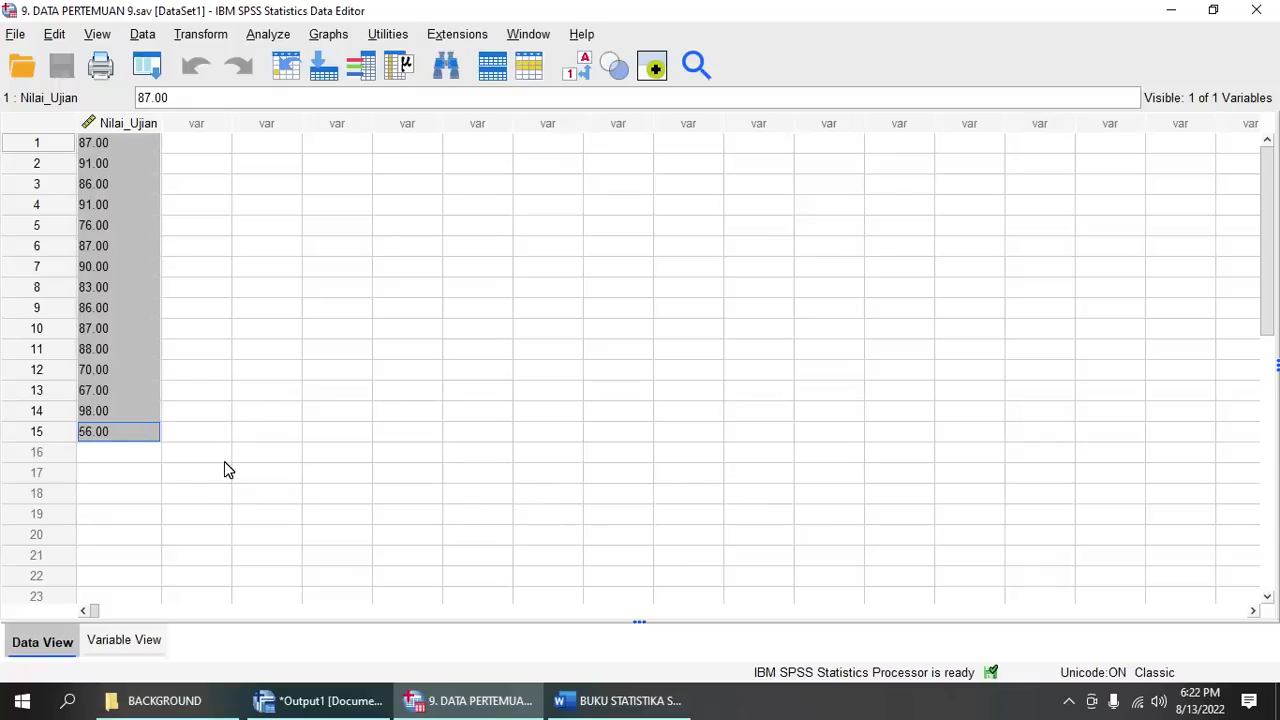
pyautogui.click(128, 641)
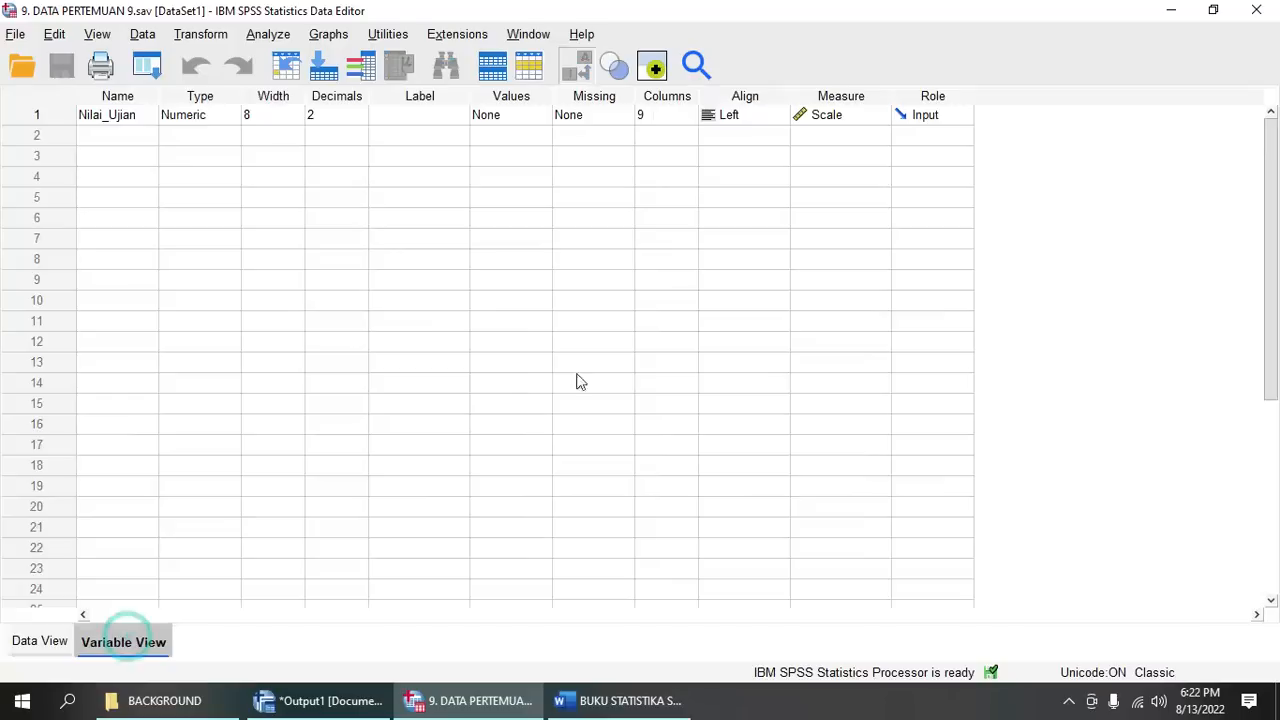
pyautogui.click(740, 125)
pyautogui.click(735, 174)
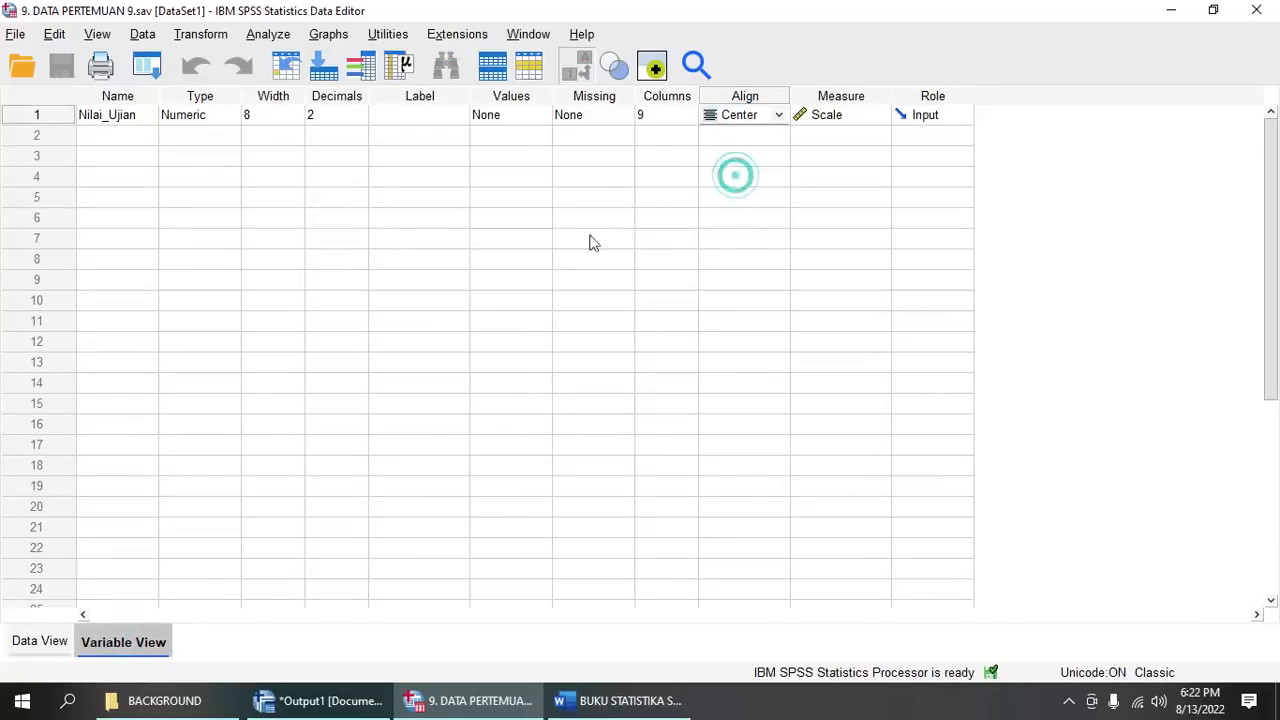
pyautogui.click(42, 640)
pyautogui.click(300, 206)
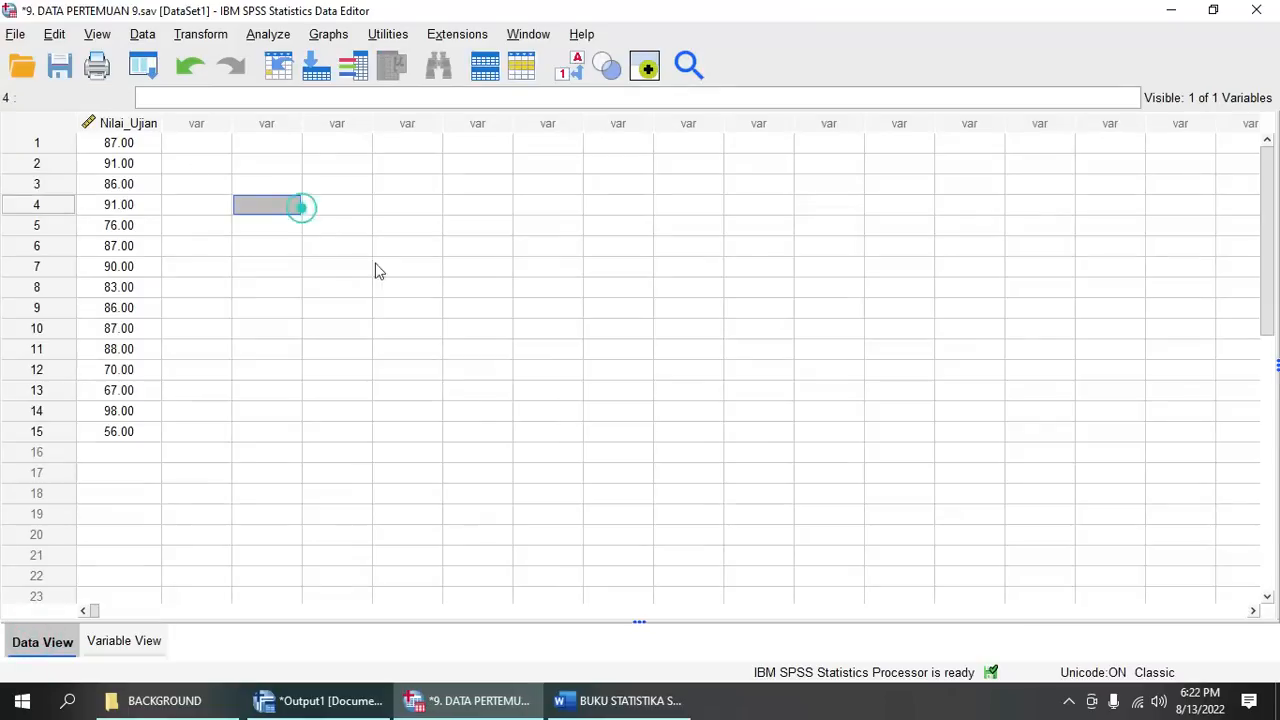
pyautogui.click(484, 308)
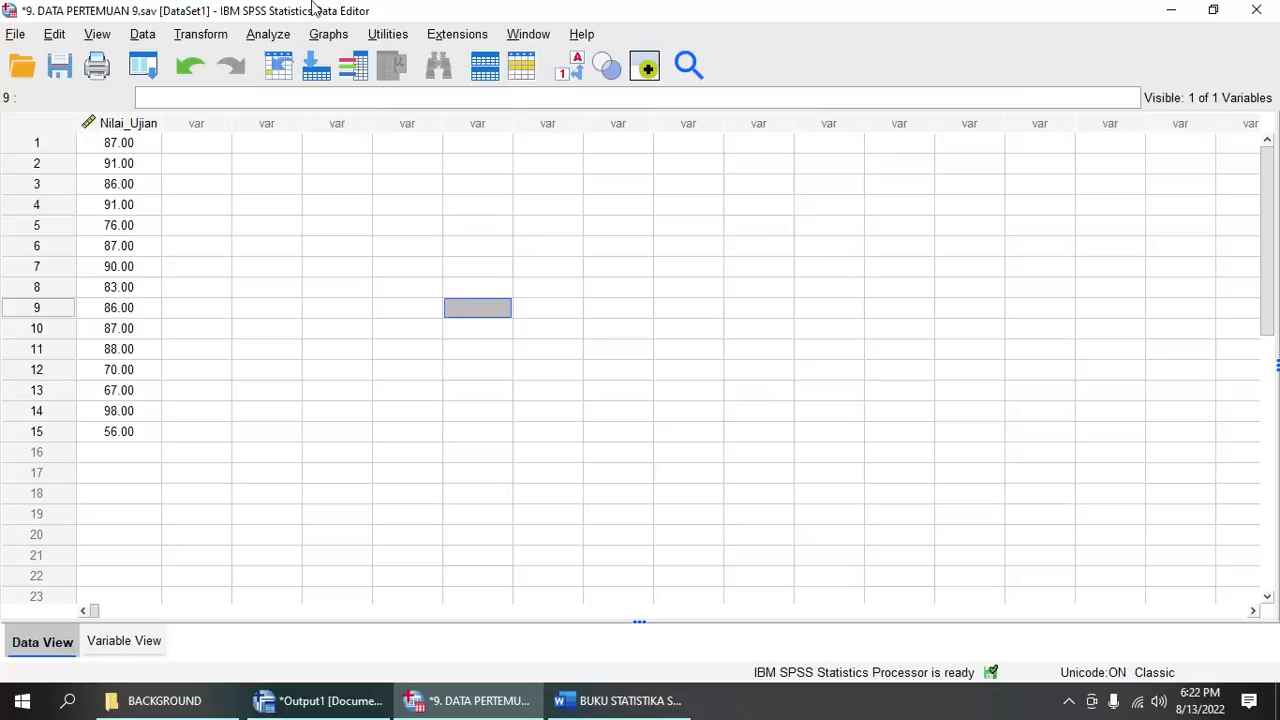
# Step: Start a Descriptives analysis from the descriptive statistics procedures with Nilai_Ujian as the analysed variable
pyautogui.click(270, 35)
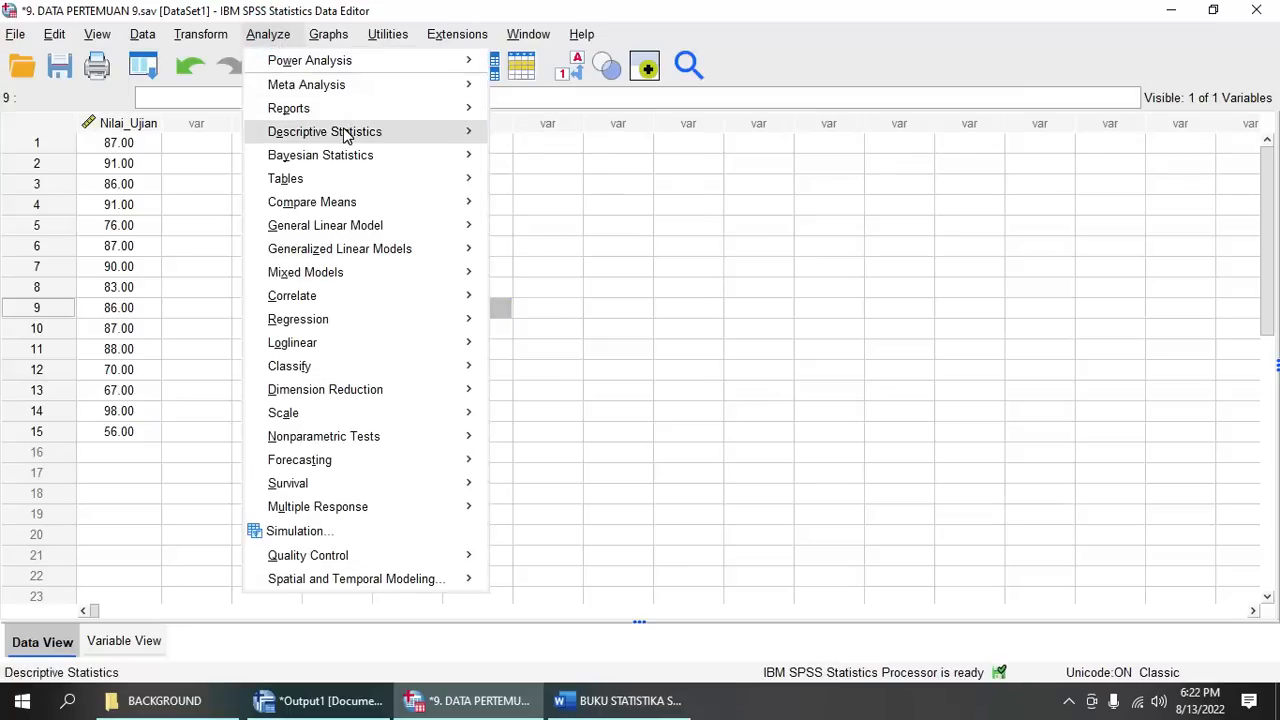
pyautogui.moveTo(345, 135)
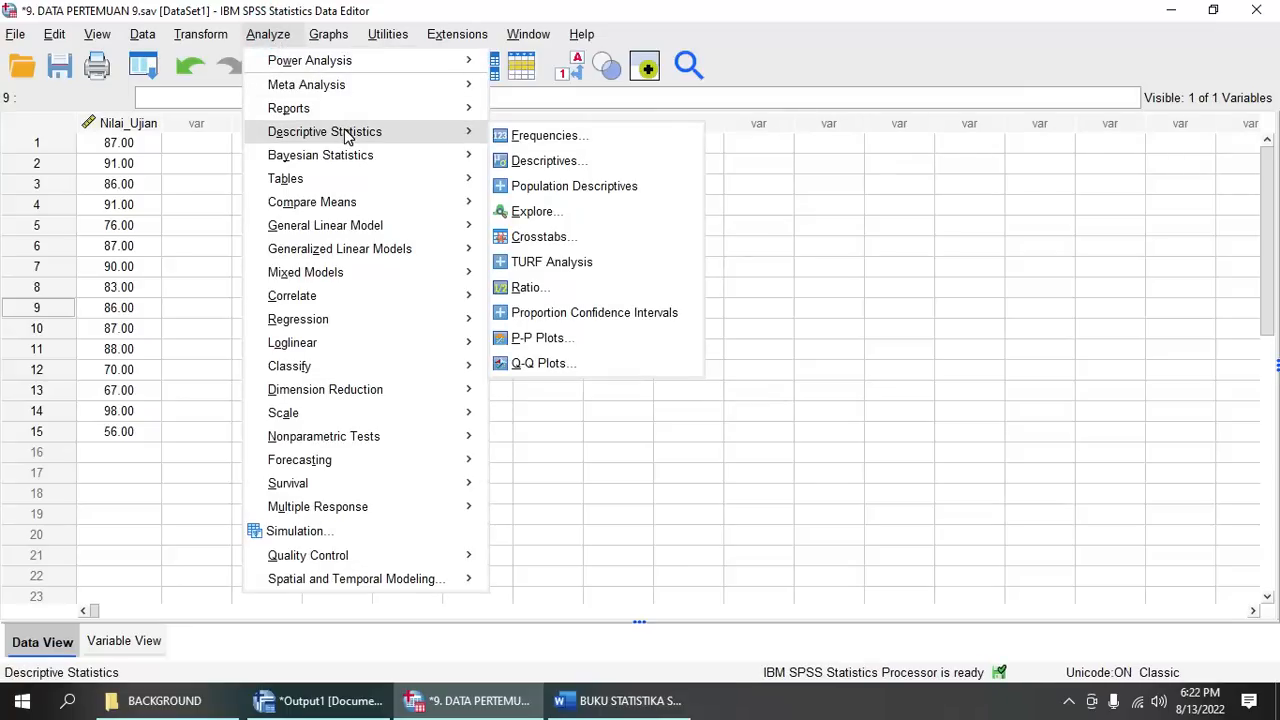
pyautogui.click(594, 163)
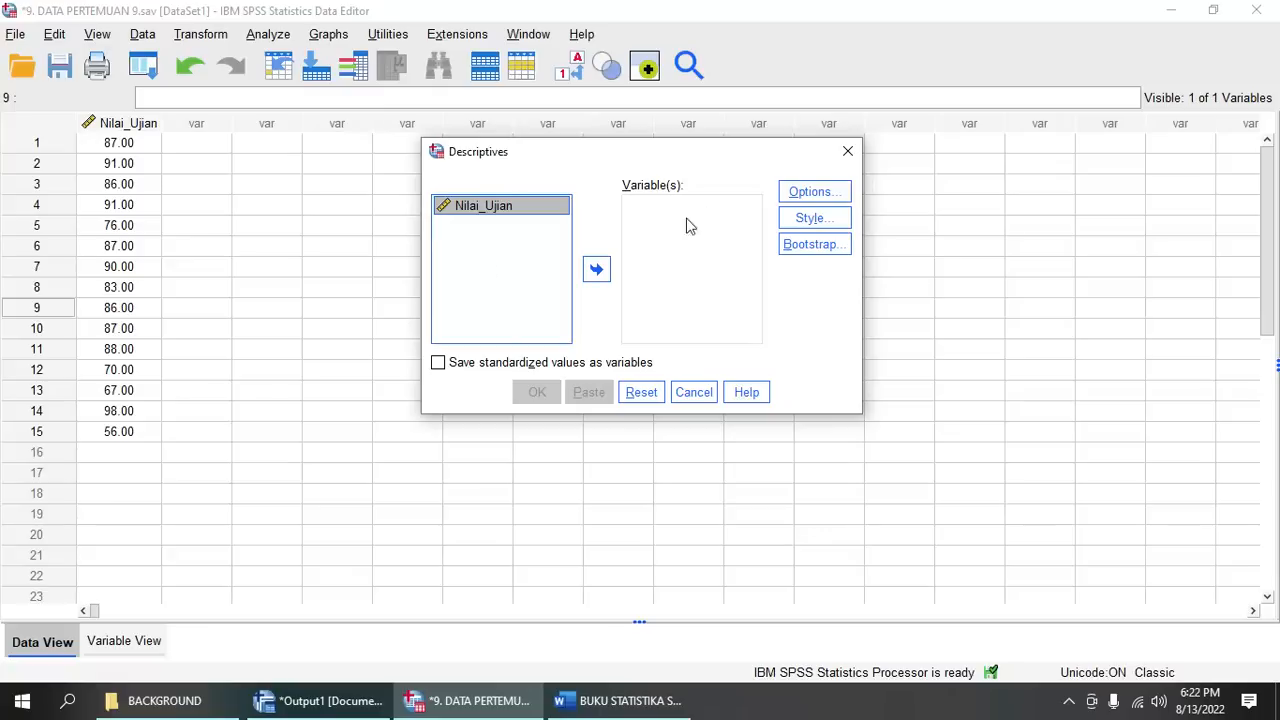
pyautogui.click(597, 269)
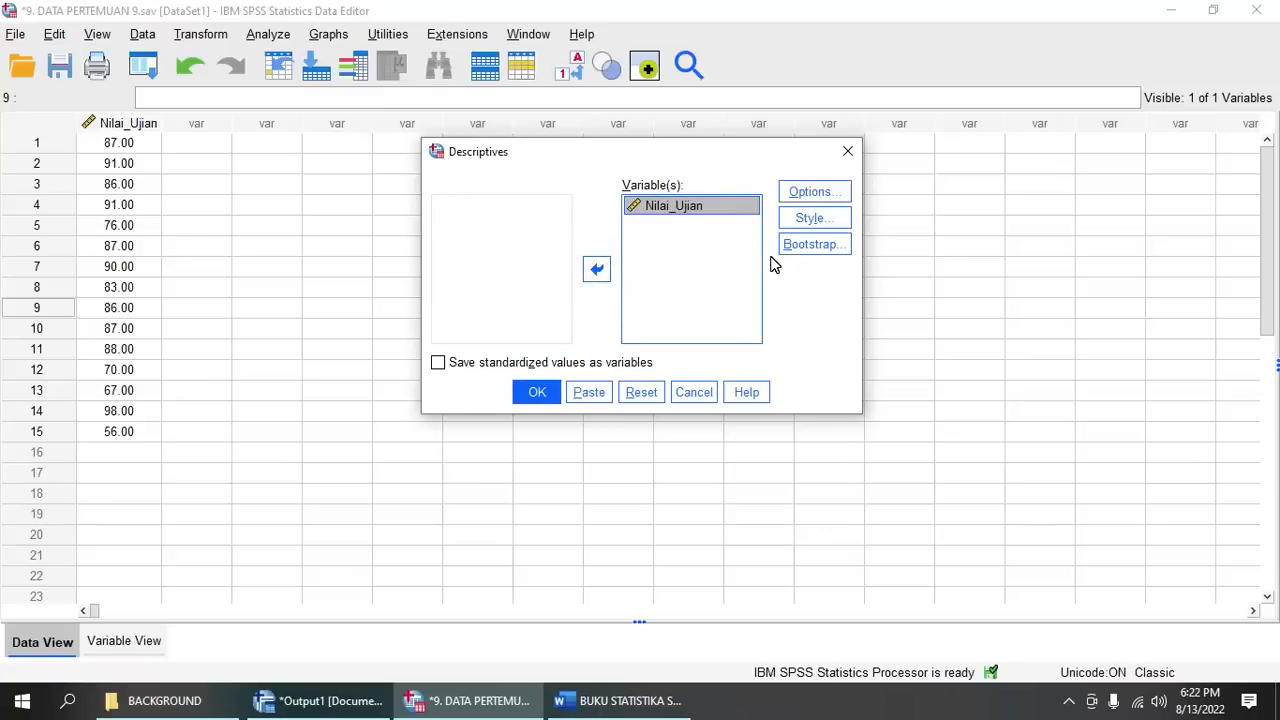
# Step: Exclude the mean, include standard deviation, variance, range, minimum and maximum in the statistics, and run the Descriptives analysis
pyautogui.click(824, 195)
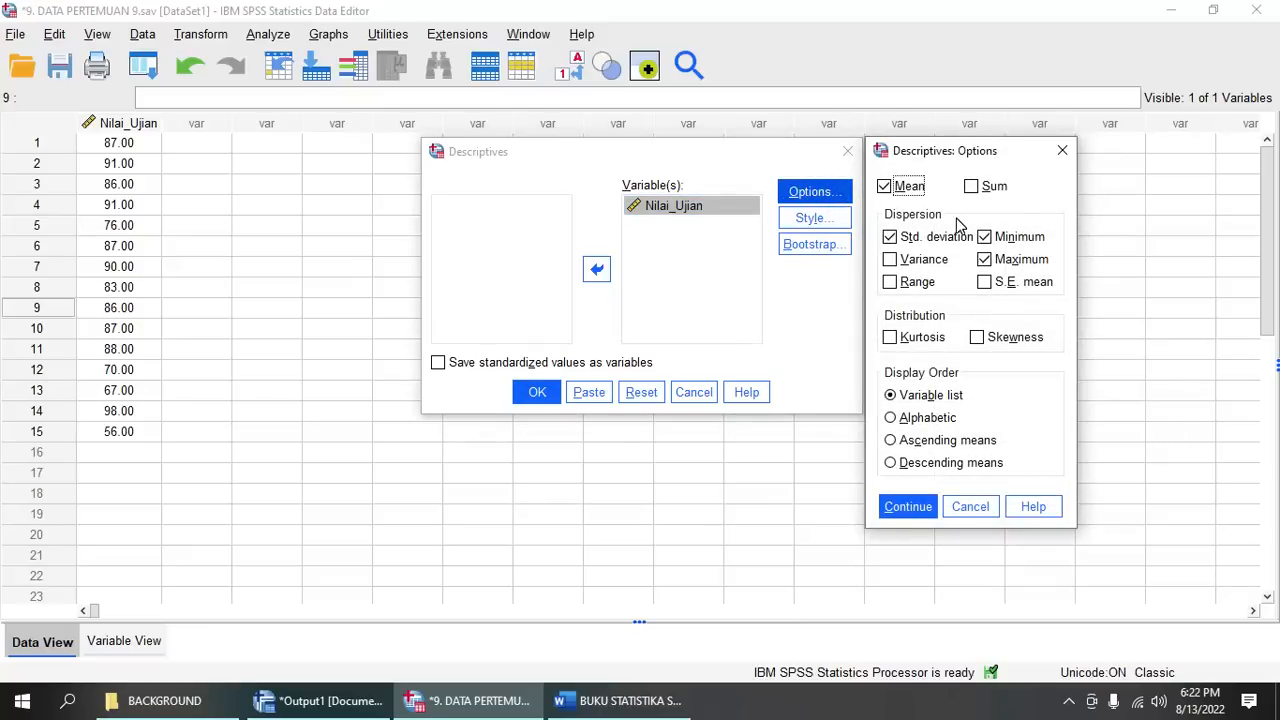
pyautogui.click(885, 186)
pyautogui.click(985, 240)
pyautogui.click(986, 240)
pyautogui.click(988, 242)
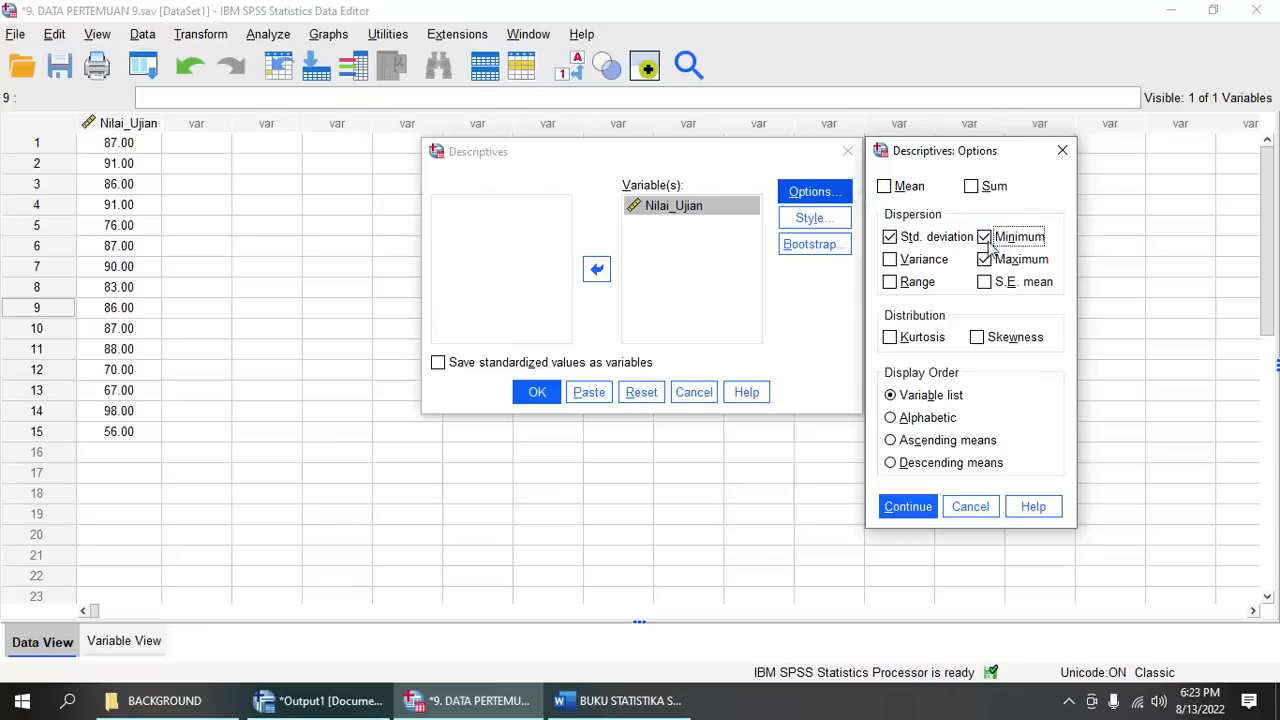
pyautogui.click(895, 260)
pyautogui.click(890, 282)
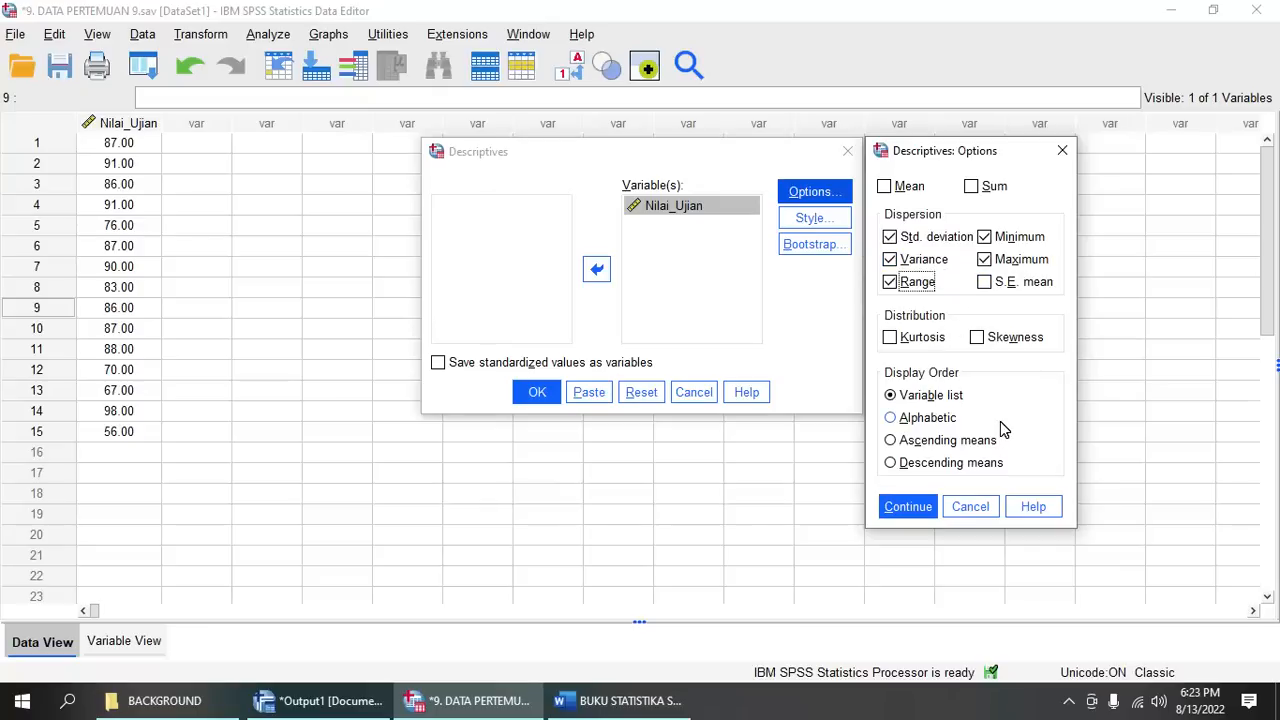
pyautogui.click(912, 508)
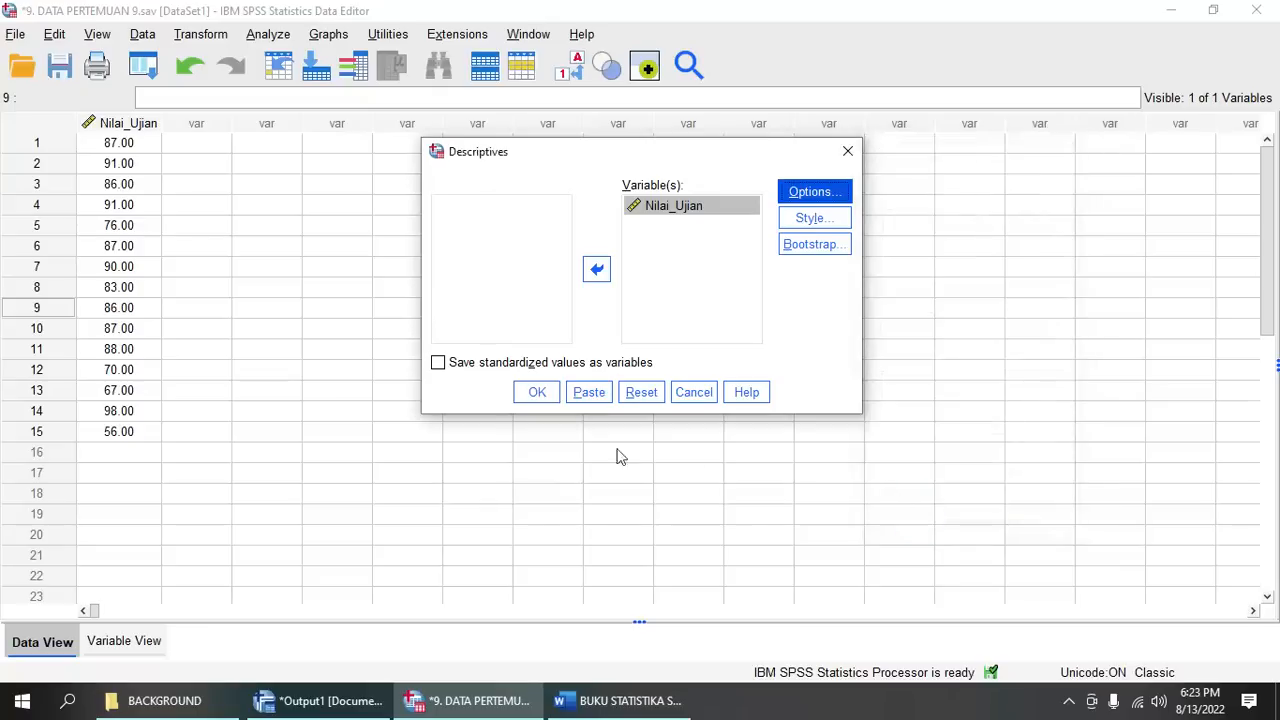
pyautogui.click(538, 395)
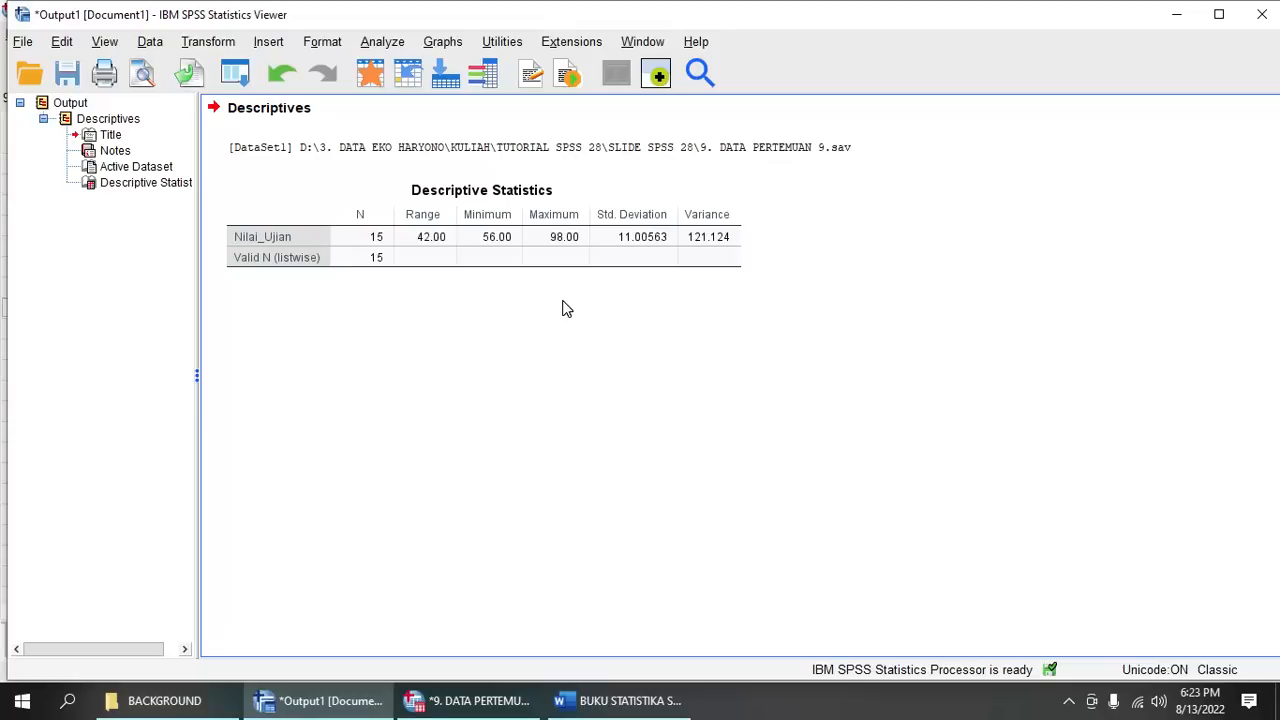
pyautogui.click(518, 200)
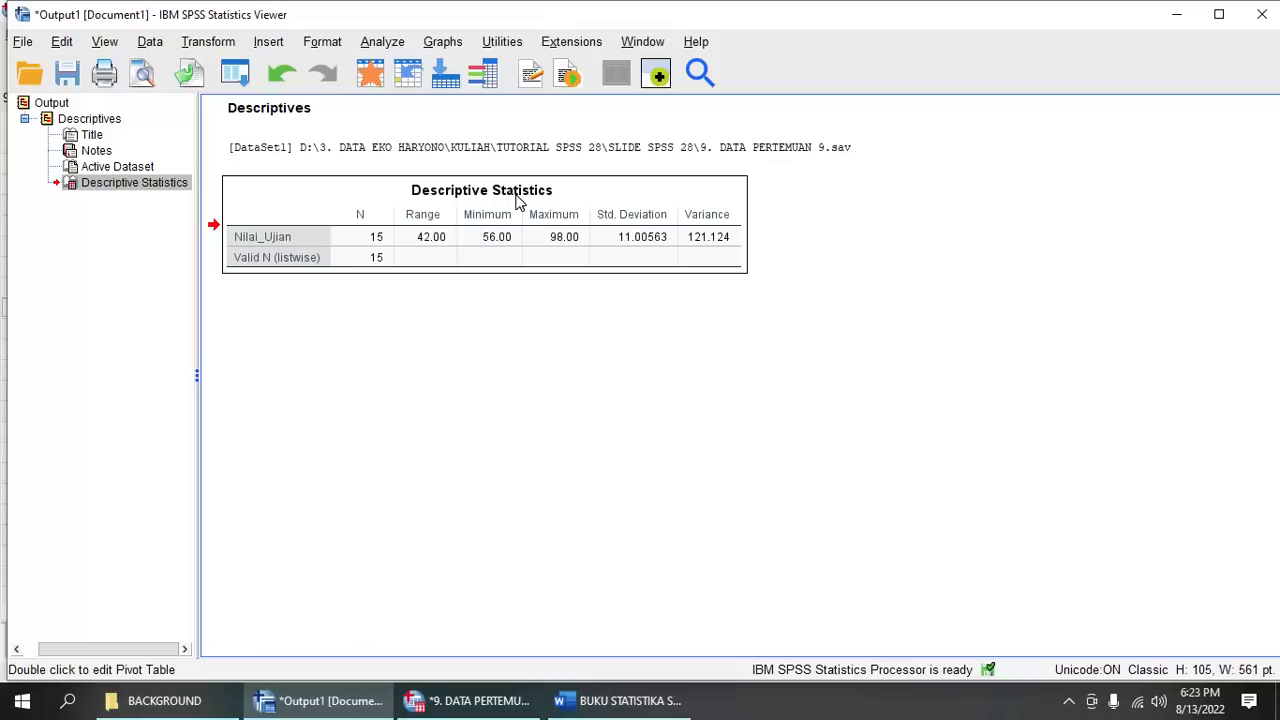
pyautogui.click(577, 314)
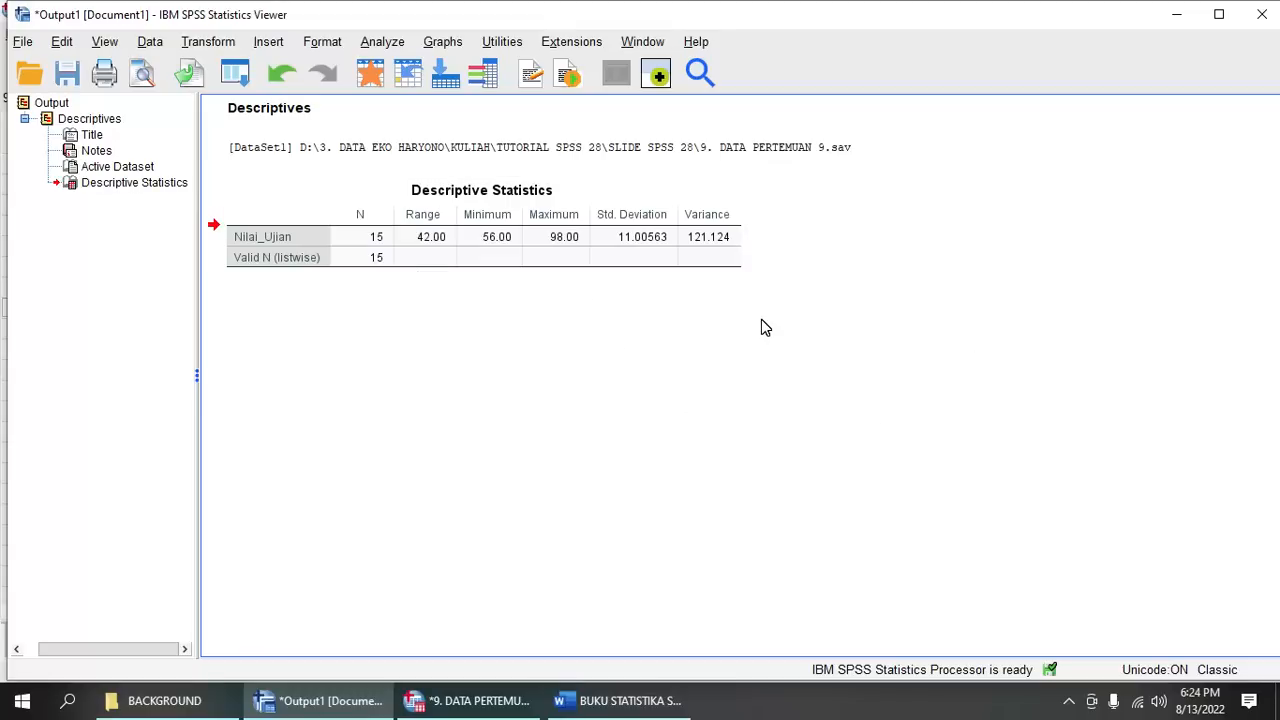
pyautogui.click(22, 44)
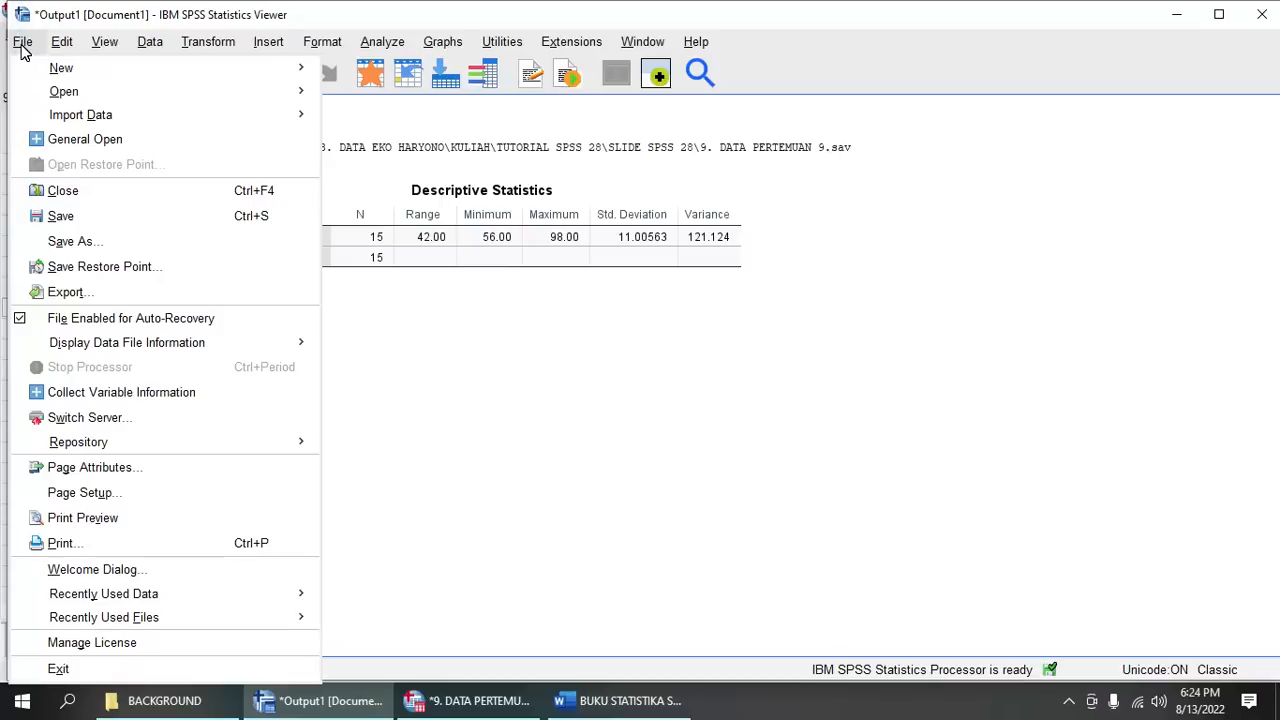
pyautogui.click(75, 241)
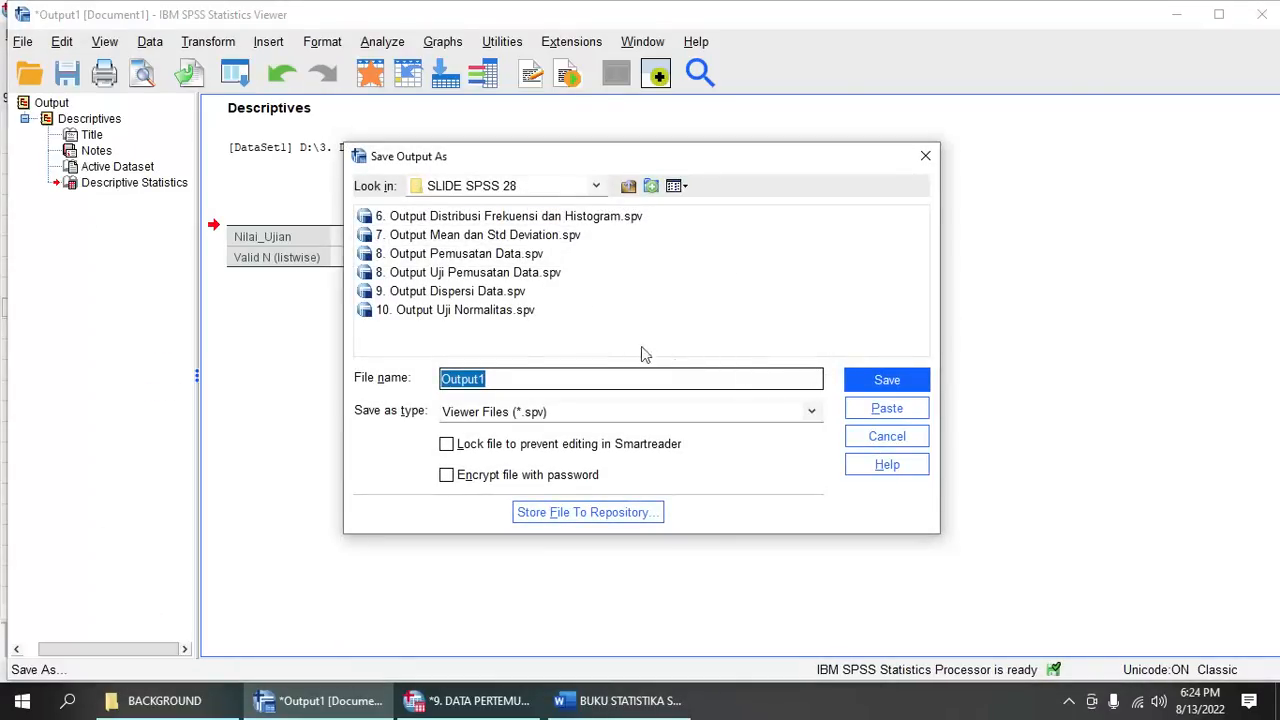
pyautogui.click(472, 291)
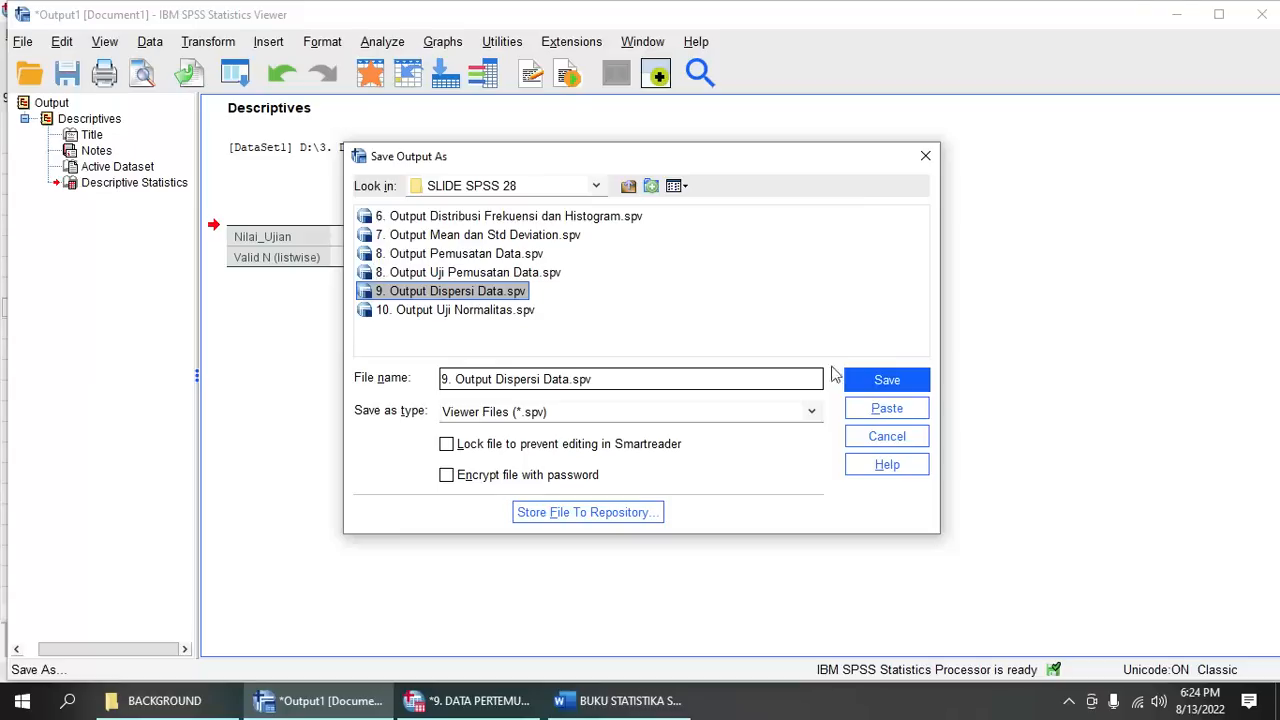
pyautogui.click(925, 158)
# Step: Copy the Descriptive Statistics table from the output
pyautogui.click(566, 236)
pyautogui.rightClick(492, 236)
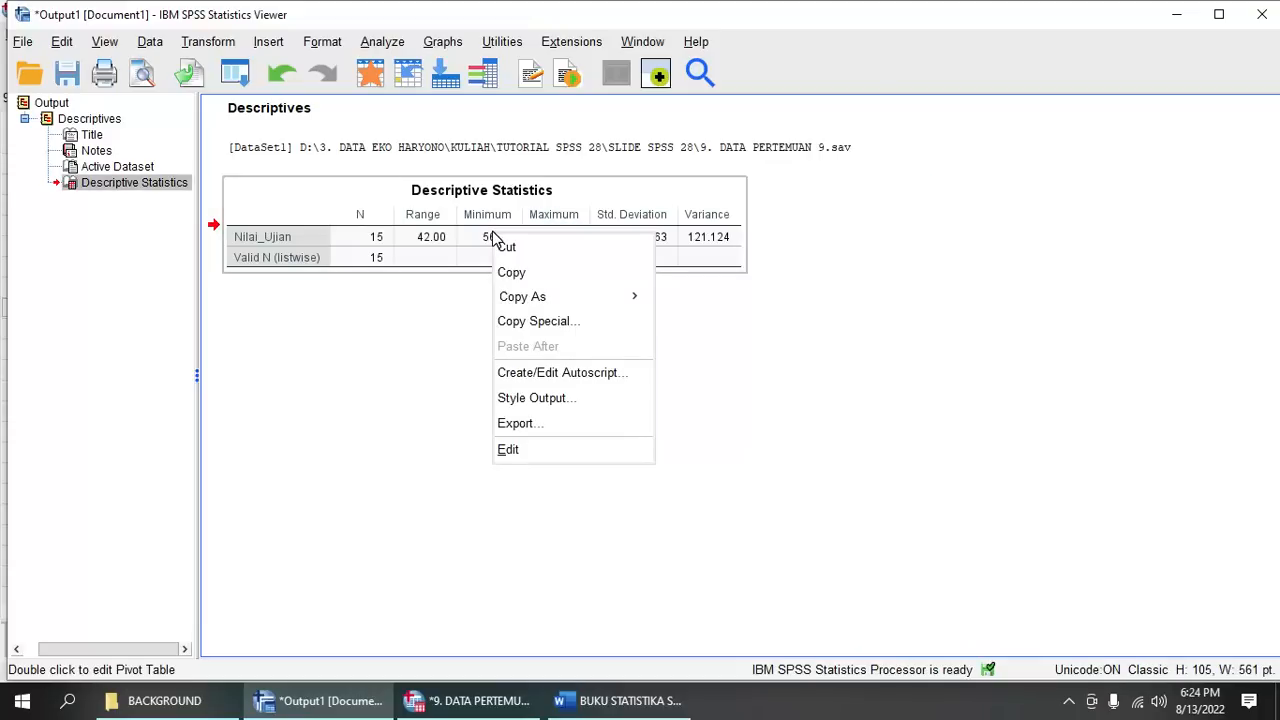
pyautogui.click(423, 214)
pyautogui.rightClick(420, 213)
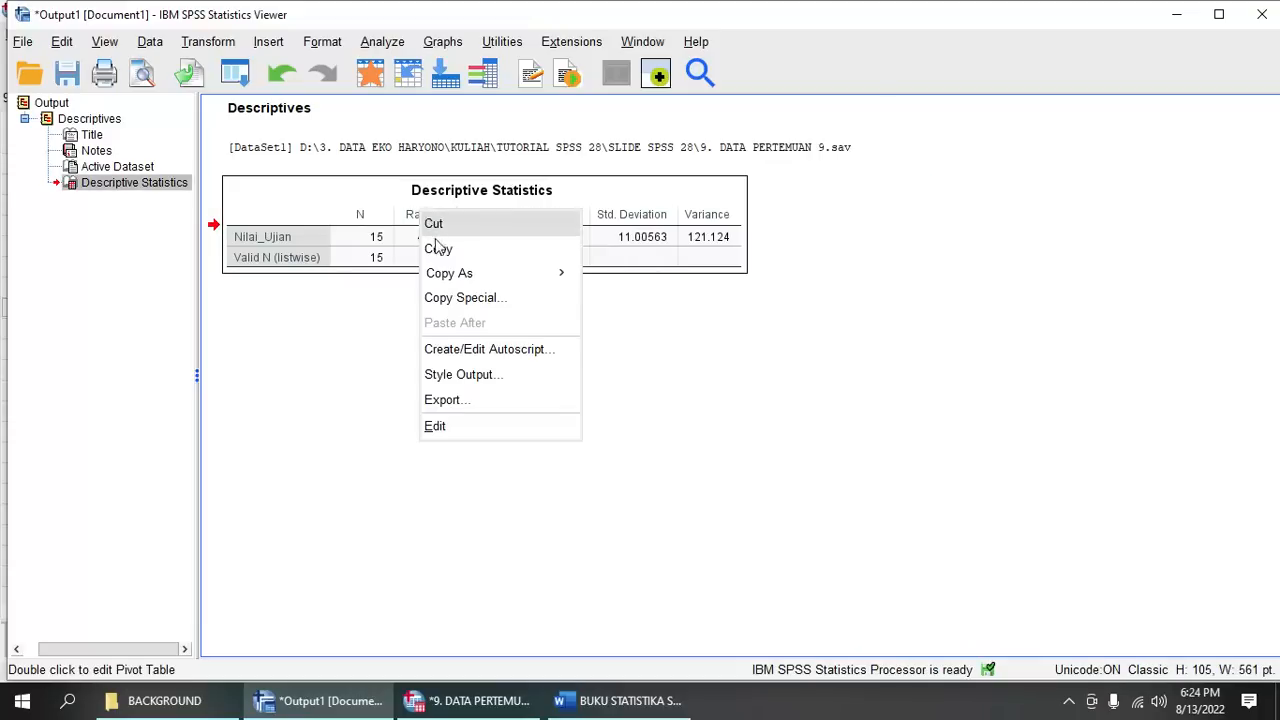
pyautogui.click(440, 250)
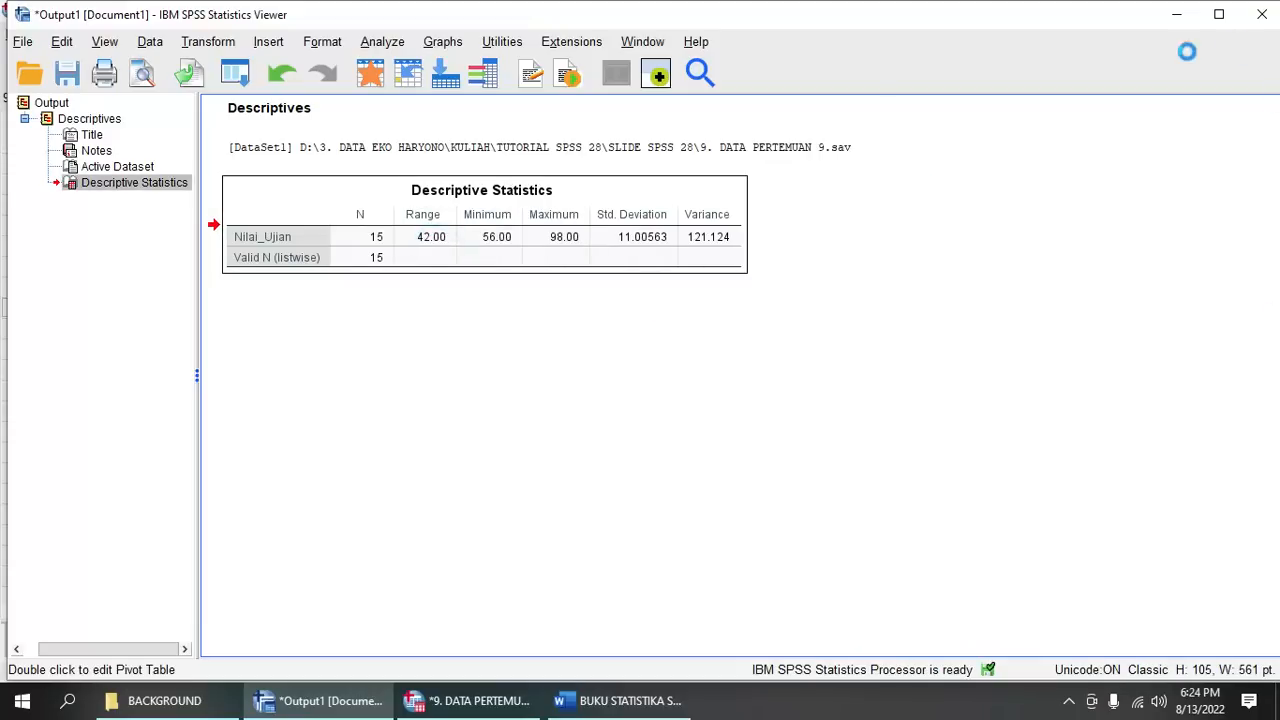
# Step: Minimize the SPSS windows, open Word from the desktop with a new blank document and maximize it
pyautogui.click(1177, 15)
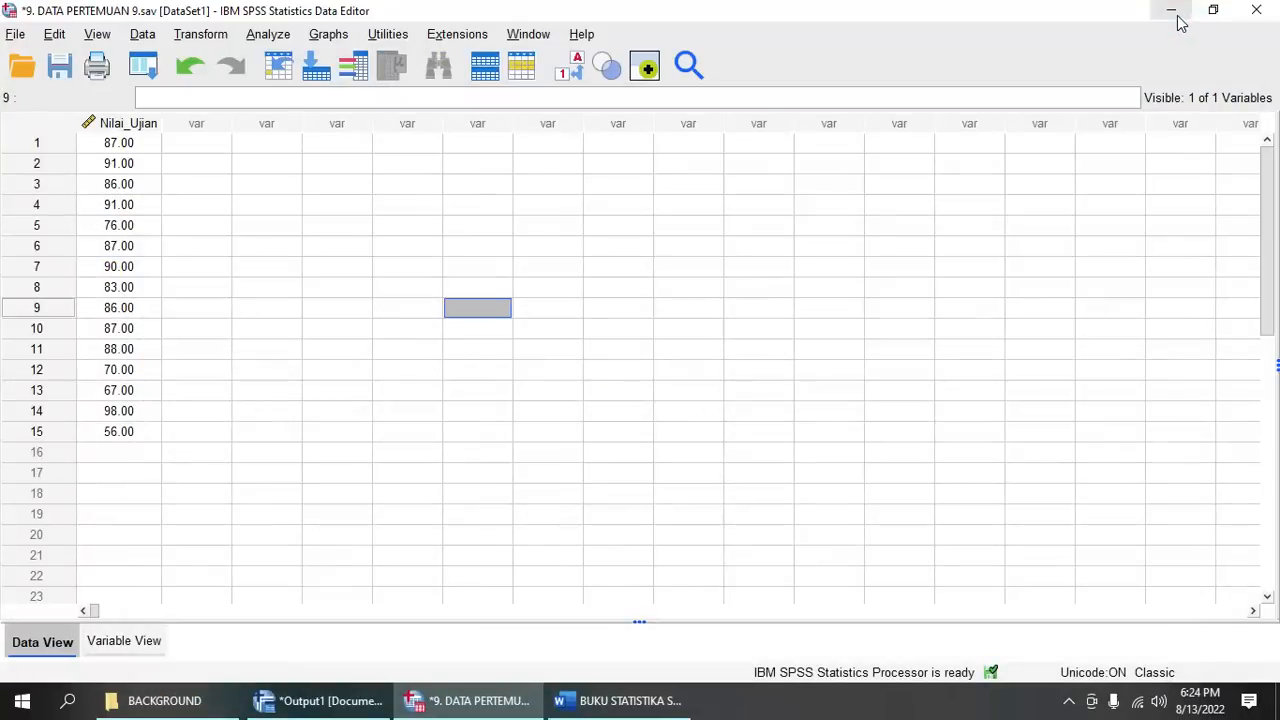
pyautogui.click(1176, 15)
pyautogui.doubleClick(40, 370)
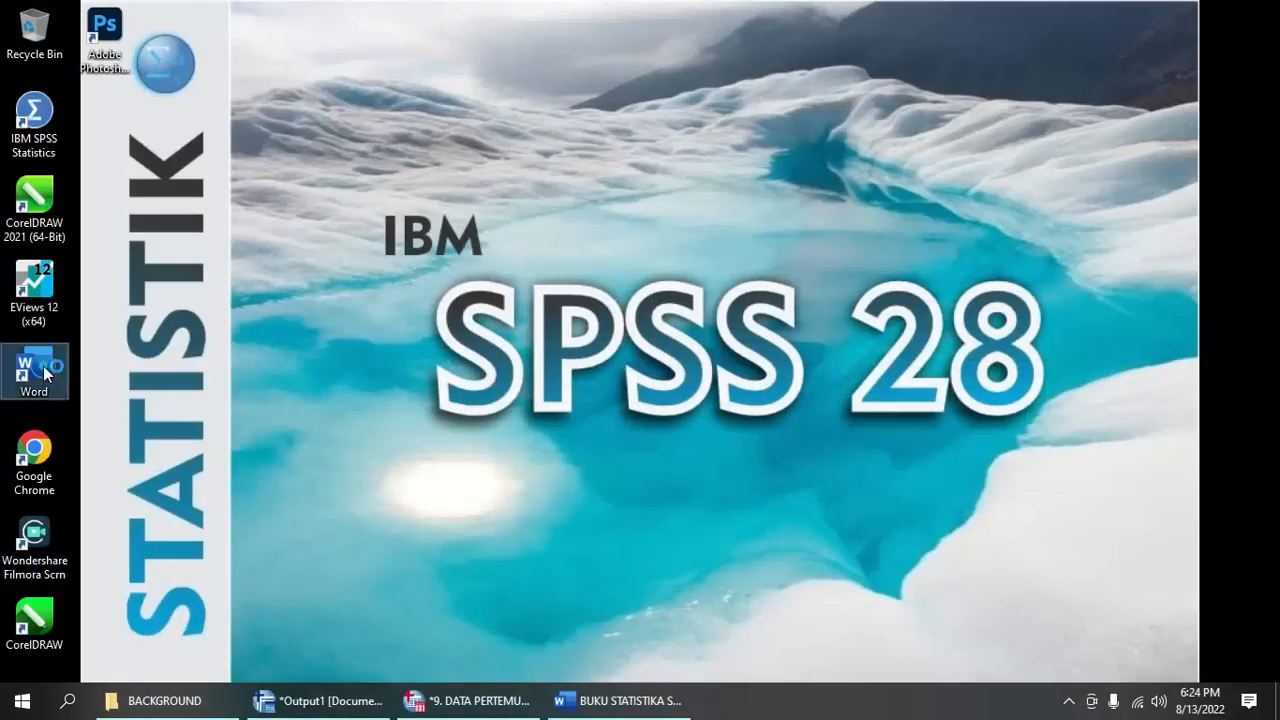
pyautogui.click(337, 223)
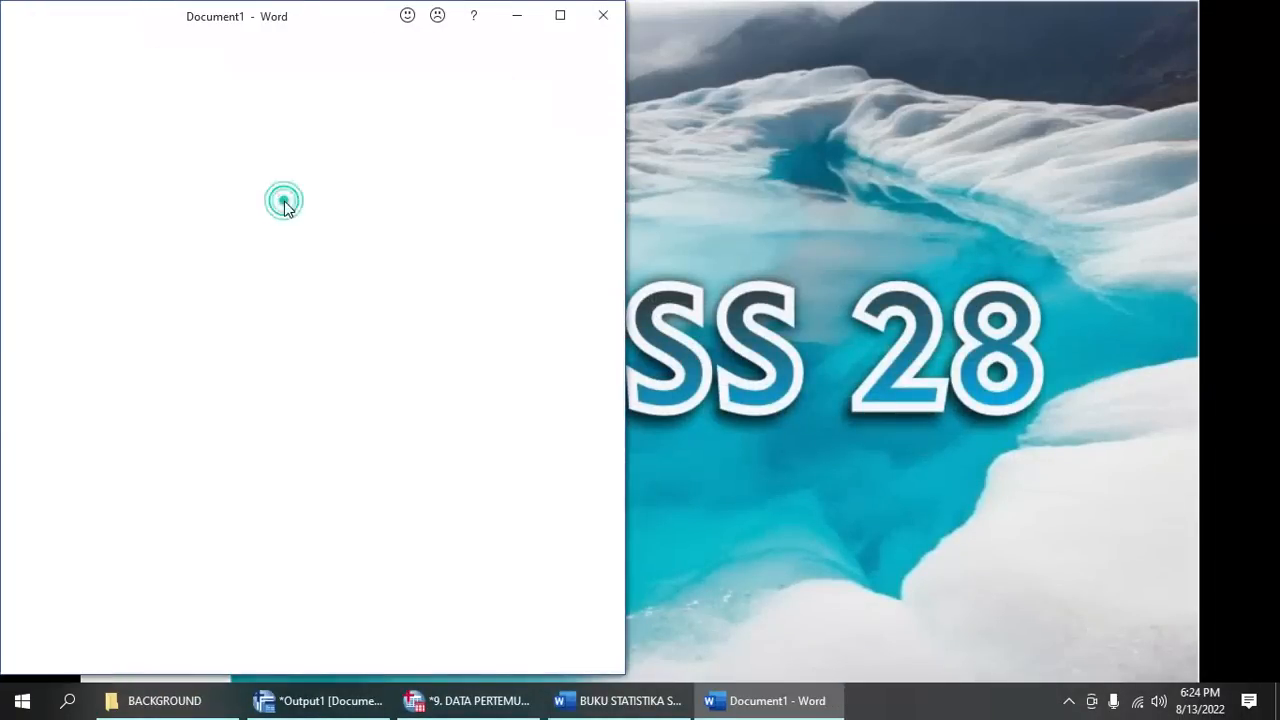
pyautogui.click(560, 16)
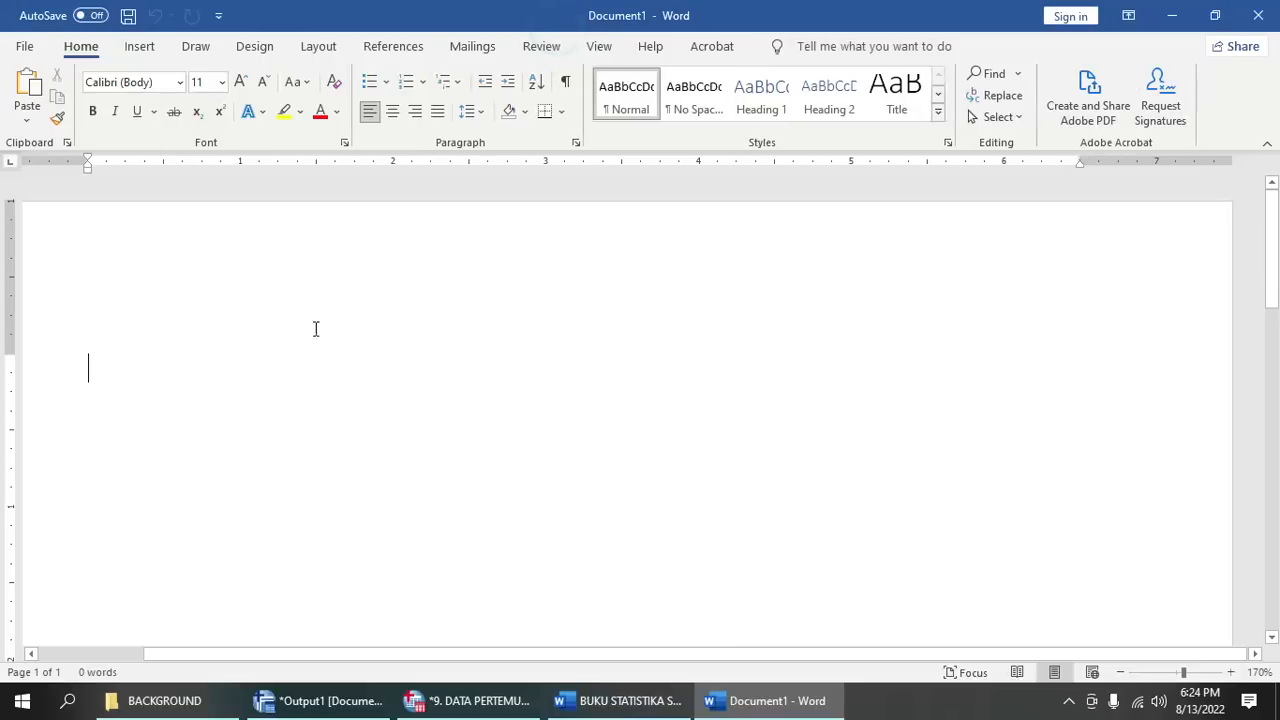
# Step: Paste the copied Descriptive Statistics table into the blank document, keeping its source formatting
pyautogui.rightClick(200, 358)
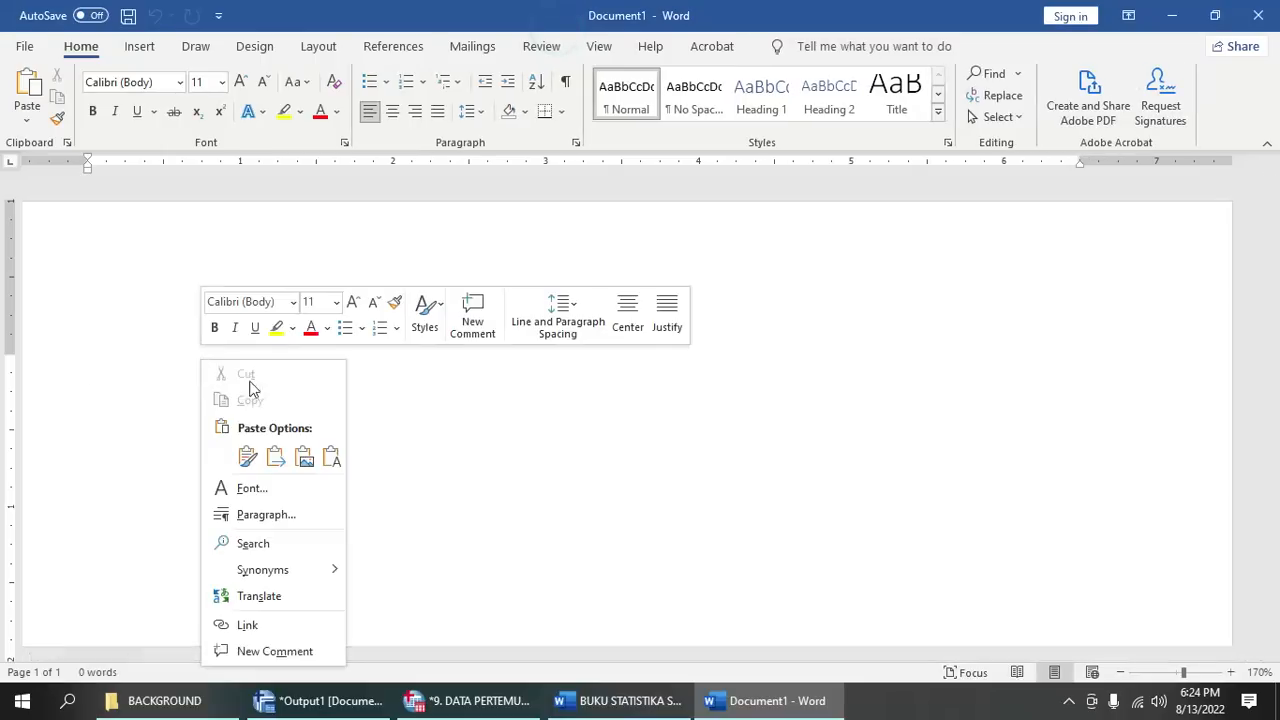
pyautogui.click(247, 457)
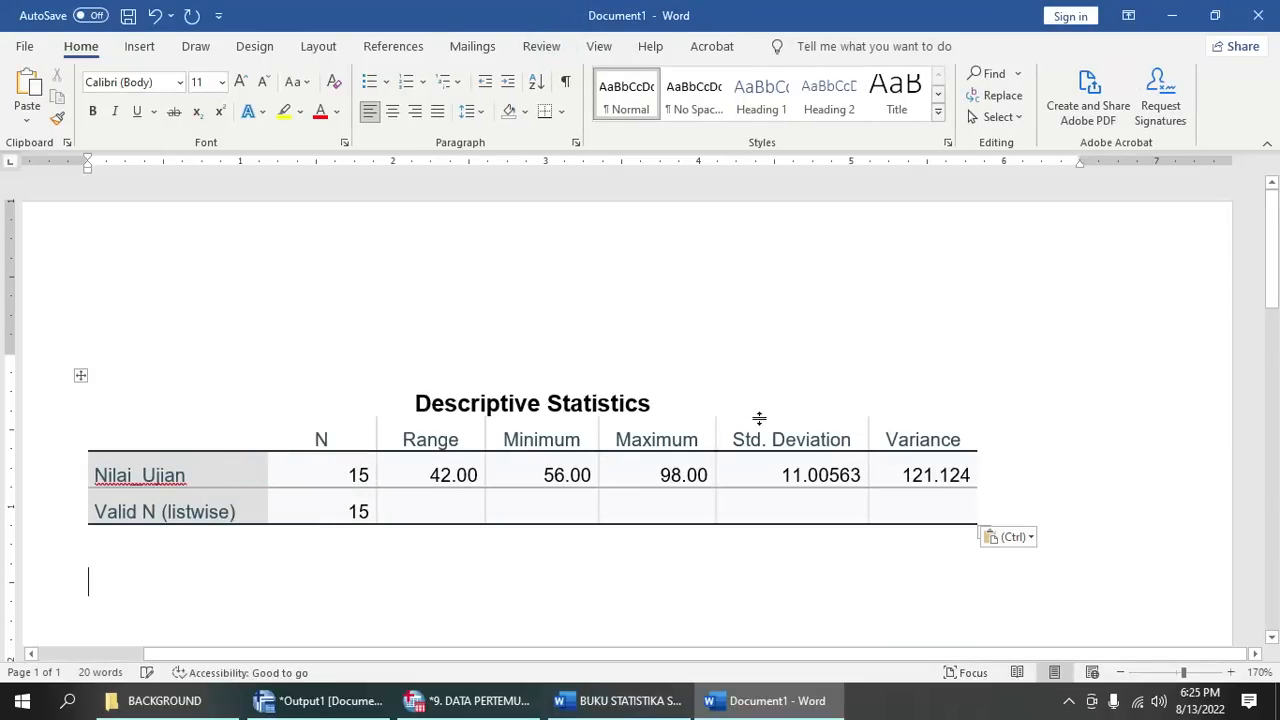
pyautogui.scroll(-5, 756, 416)
pyautogui.scroll(-3, 756, 416)
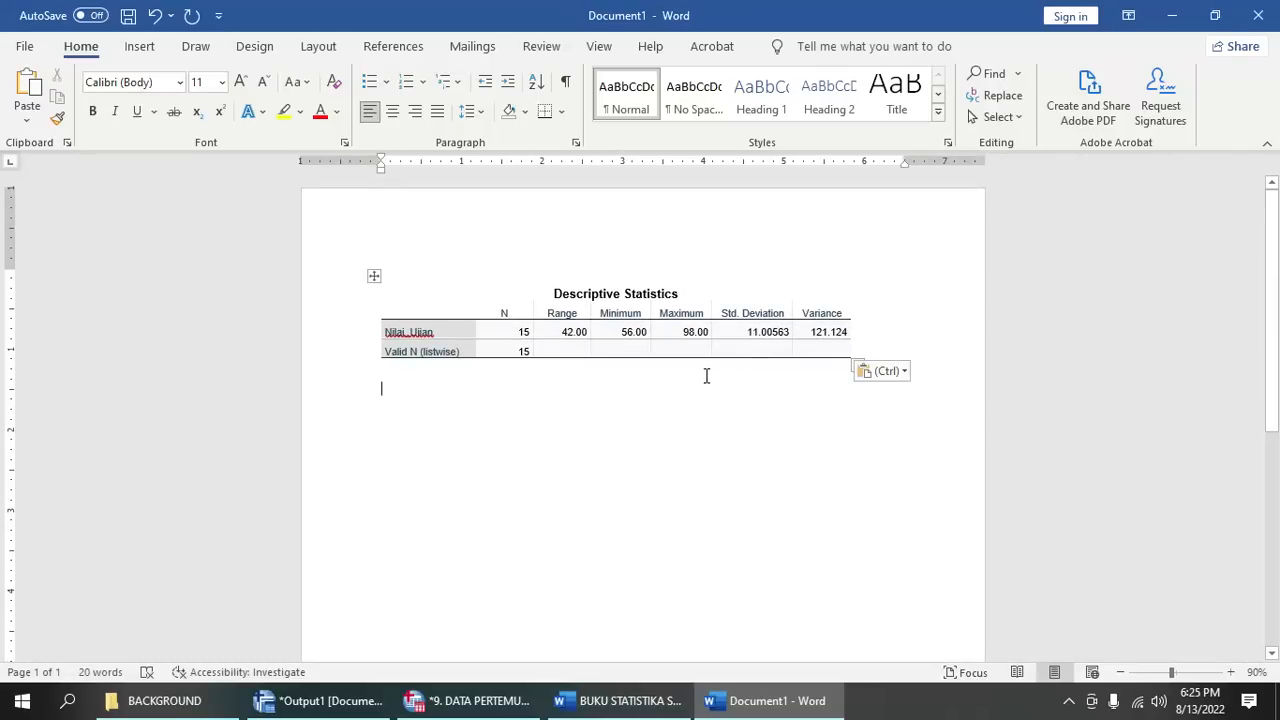
pyautogui.click(1068, 700)
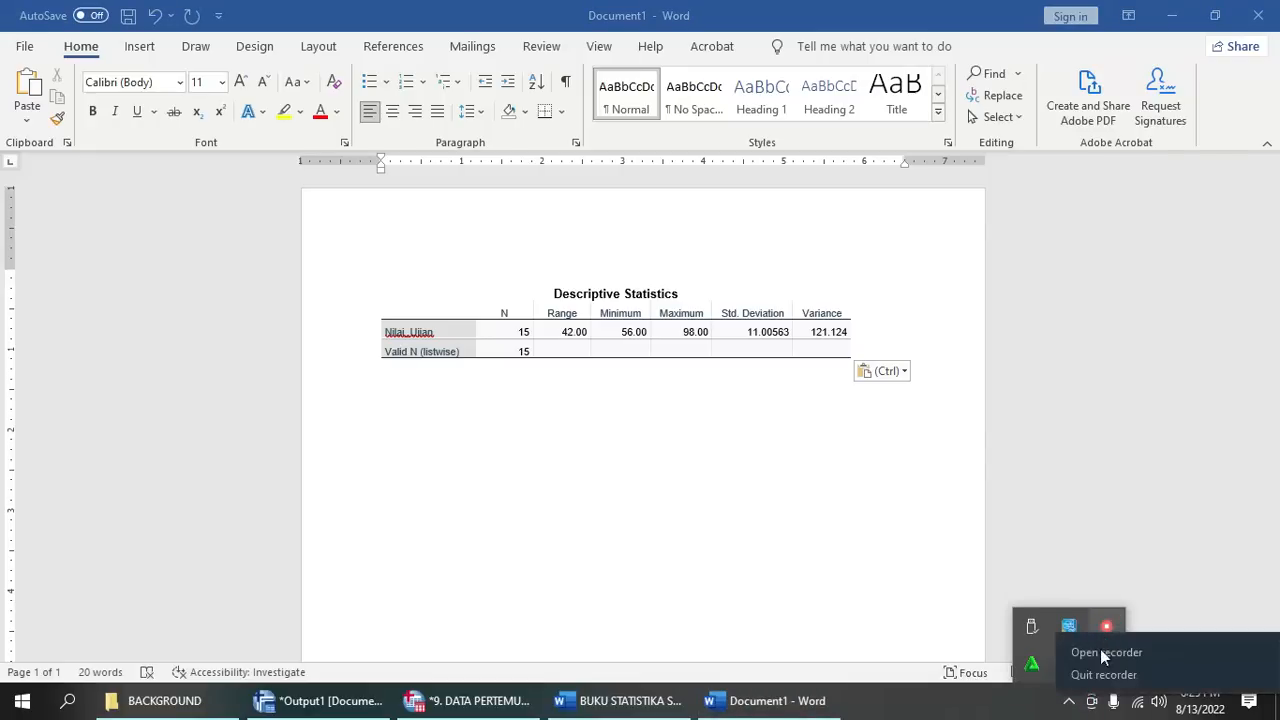